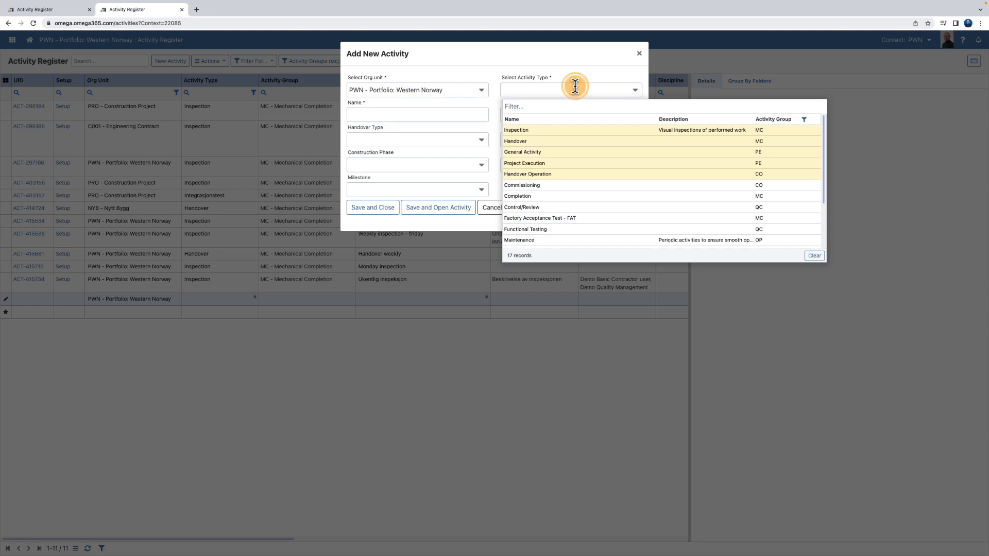
- Create an activity of type Inspection named "Monday inspection", then save and open it
left_click(523, 128)
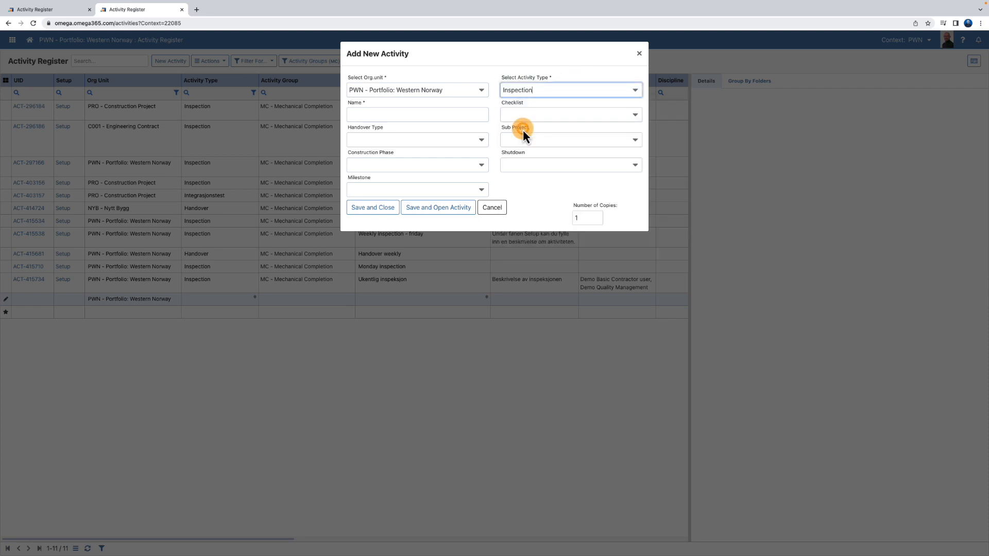
left_click(436, 116)
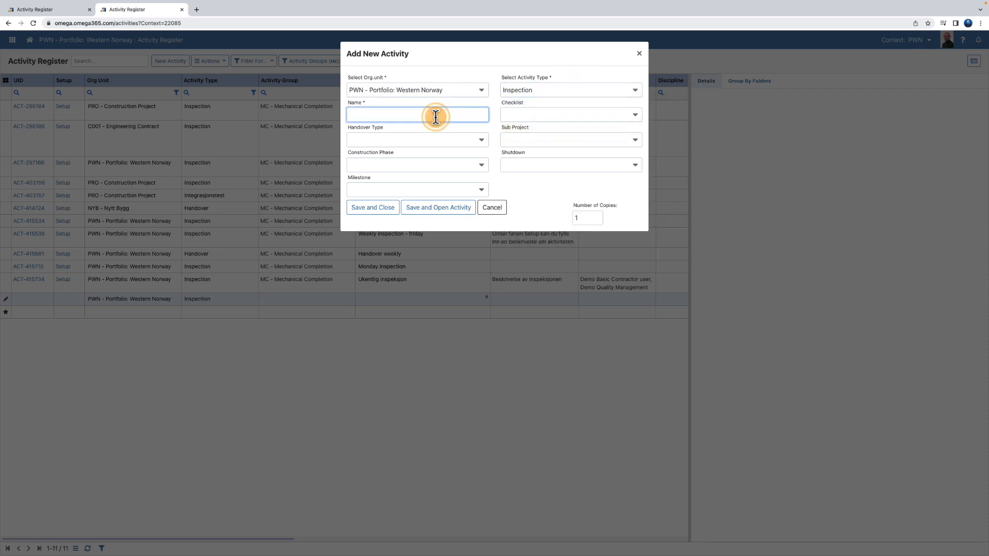
type("Monday inspection")
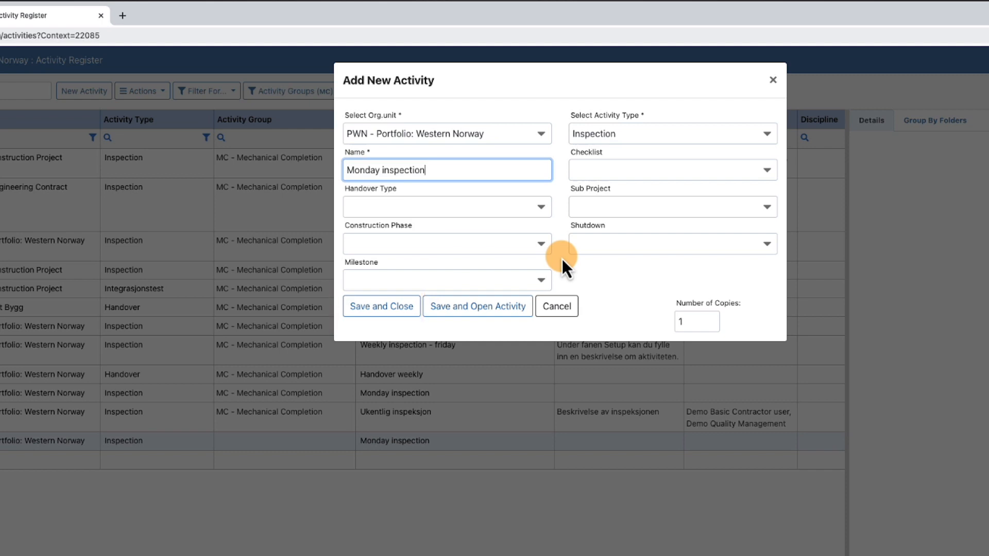
left_click(470, 308)
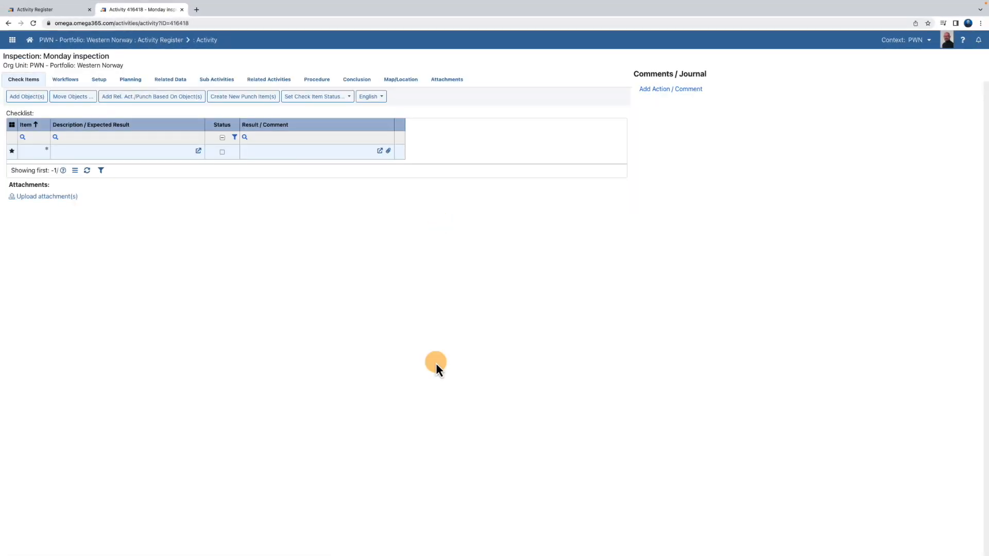
- Add two check items to the checklist, described as "Checkitem no 1" and "Checkitem no 2"
left_click(85, 151)
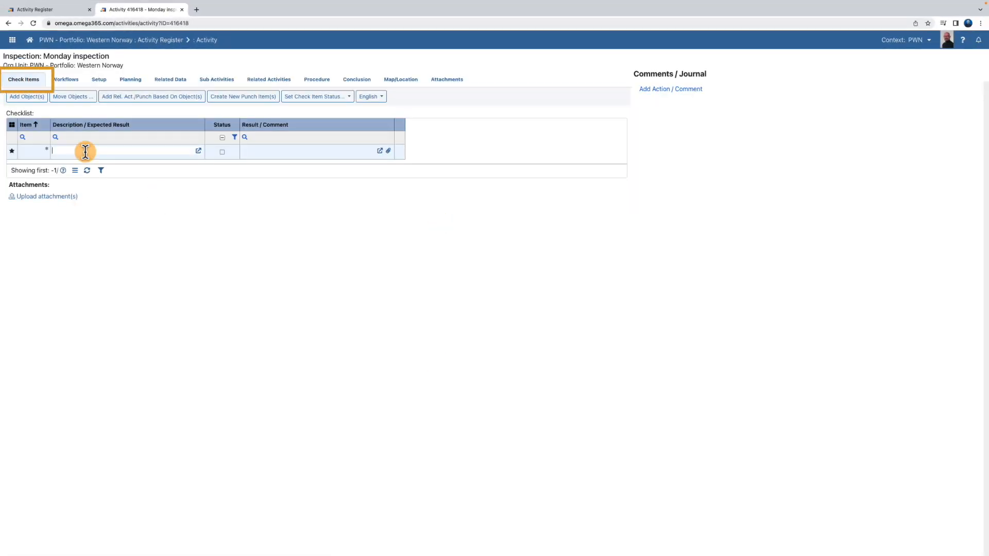
type("Checkitem no 1")
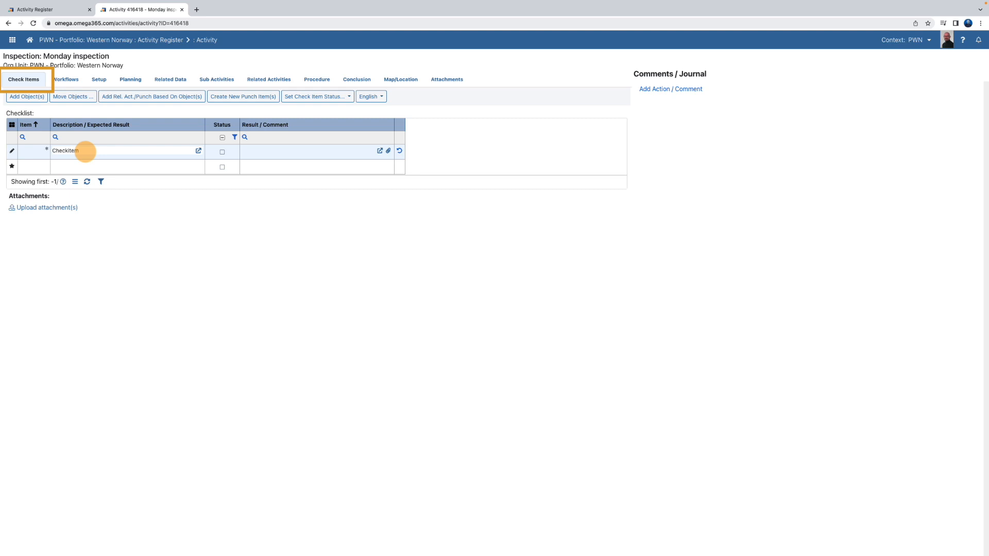
left_click(99, 167)
type("Checkitem no 2")
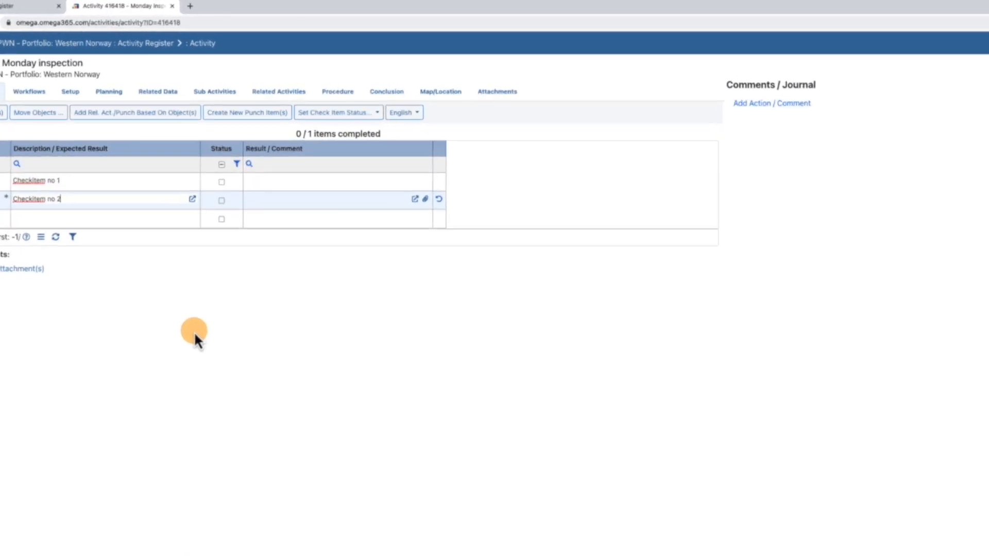
left_click(385, 169)
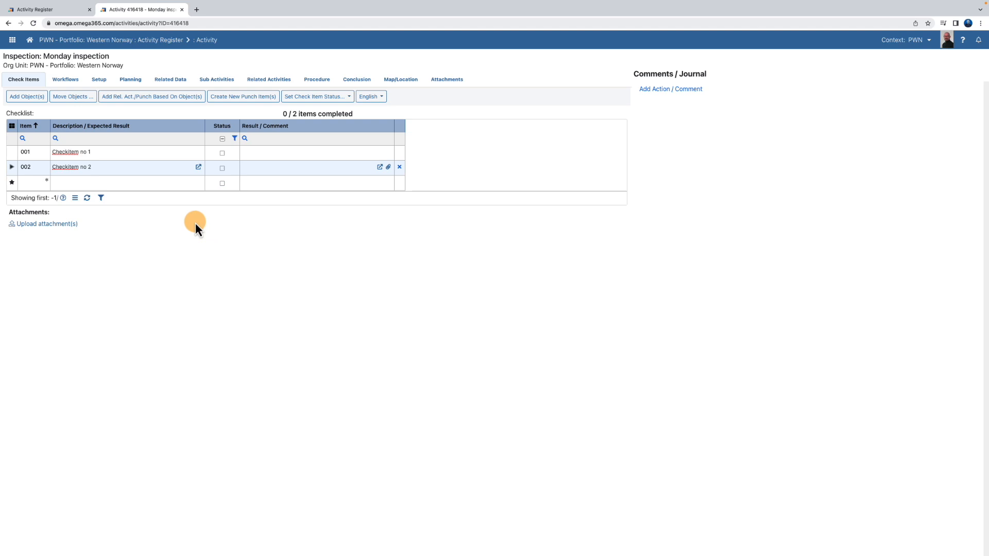
- Examine the new workflow form and the activity's setup fields, including the org unit, activity type and checklist choices
left_click(64, 81)
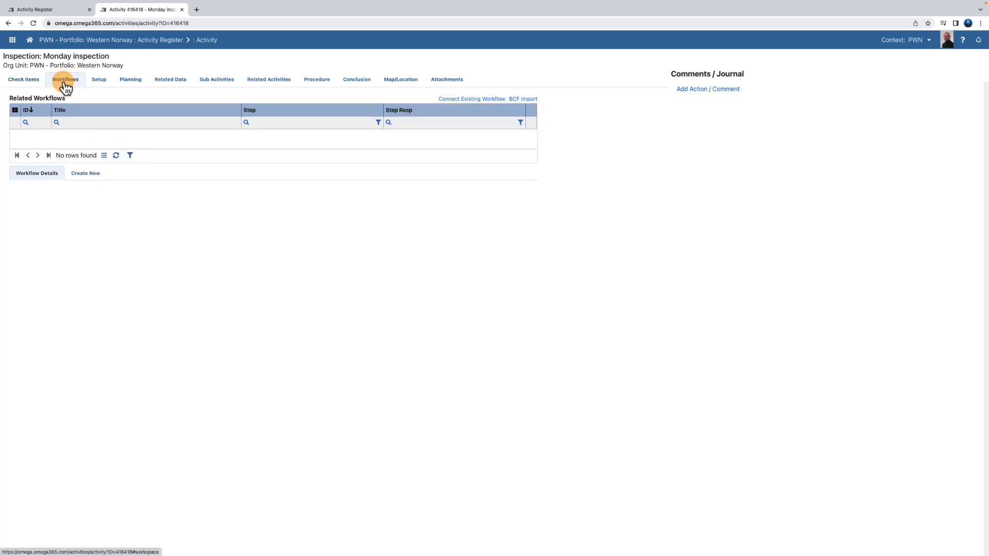
left_click(79, 175)
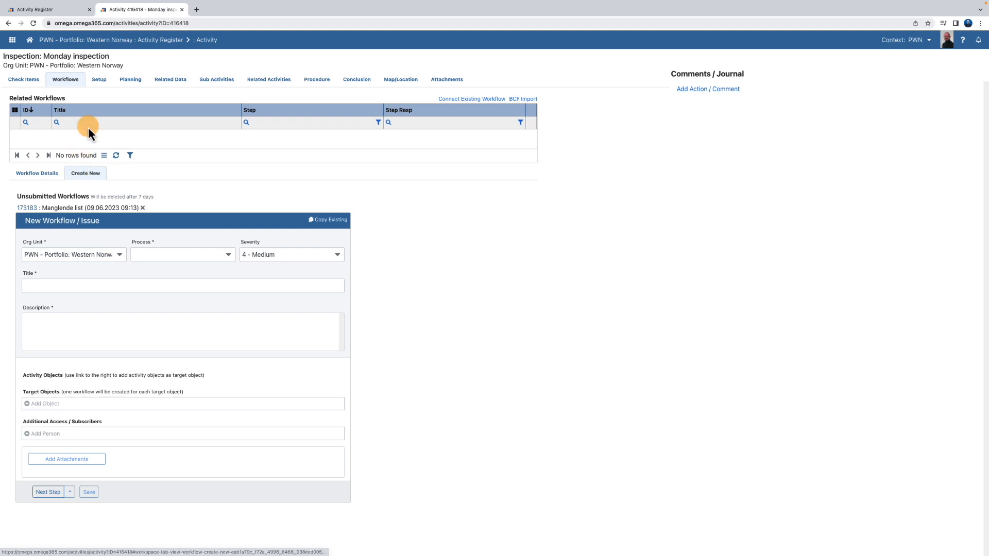
left_click(99, 80)
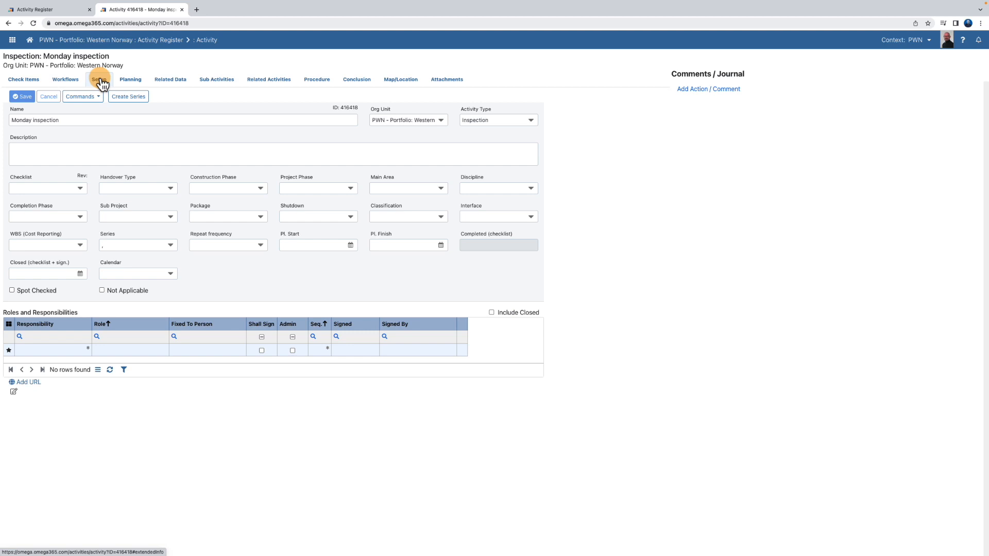
left_click(102, 118)
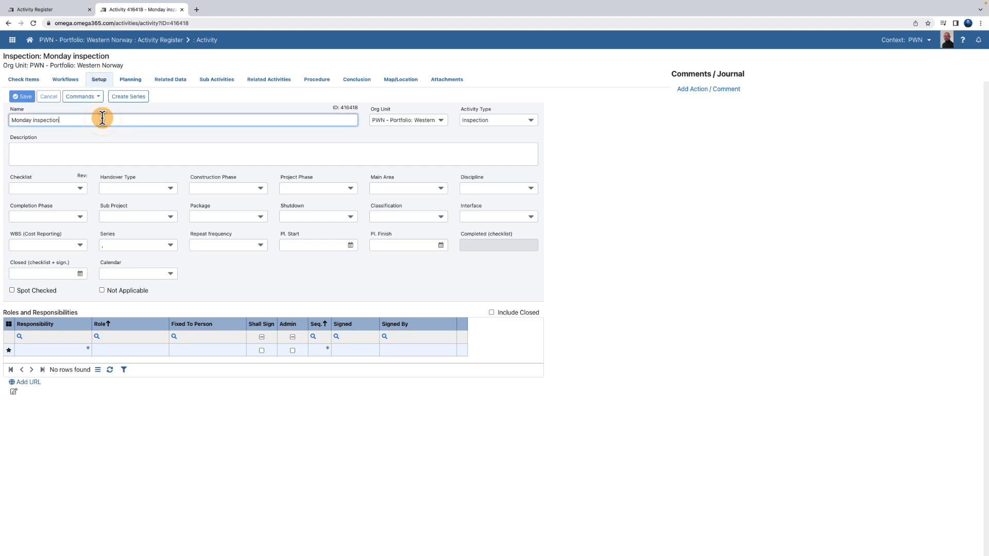
left_click(412, 120)
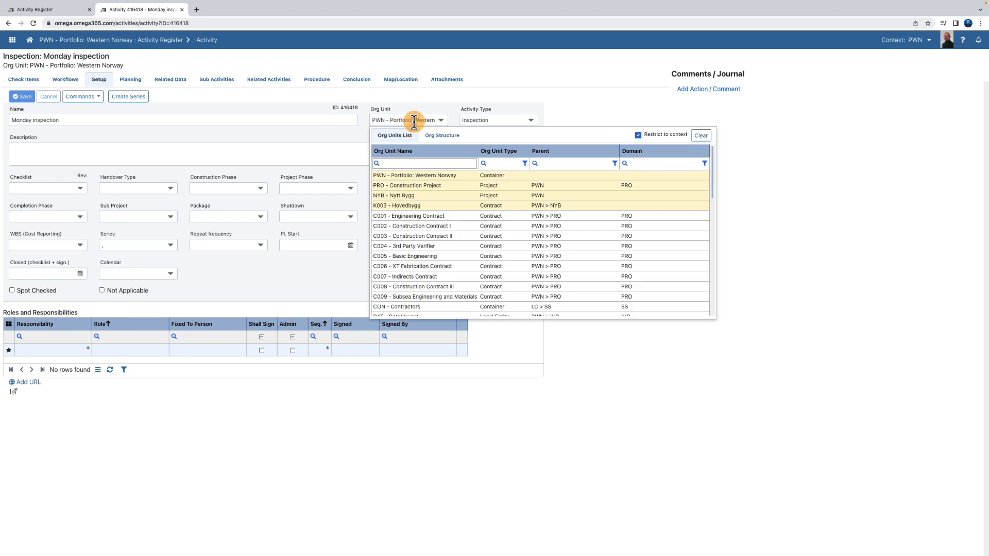
left_click(480, 120)
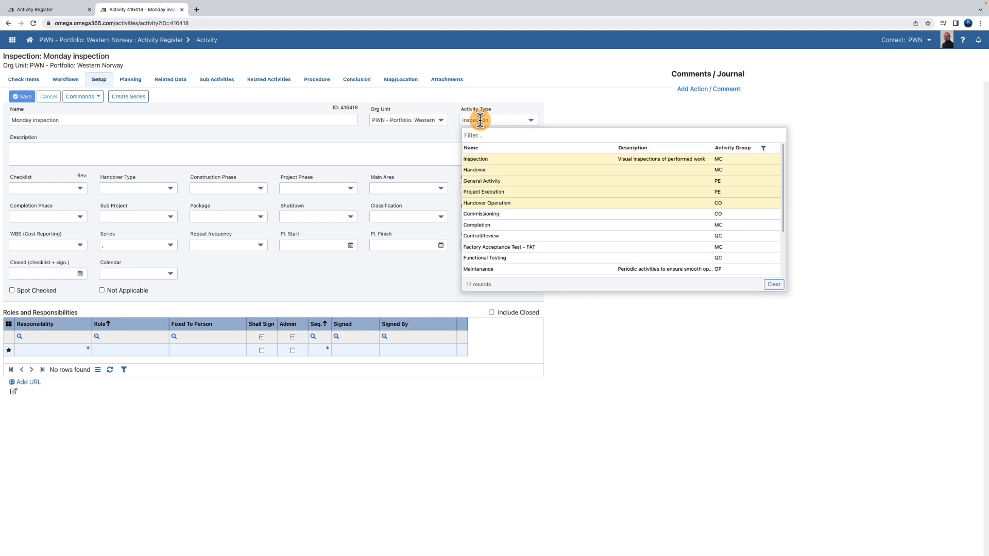
left_click(113, 151)
left_click(62, 185)
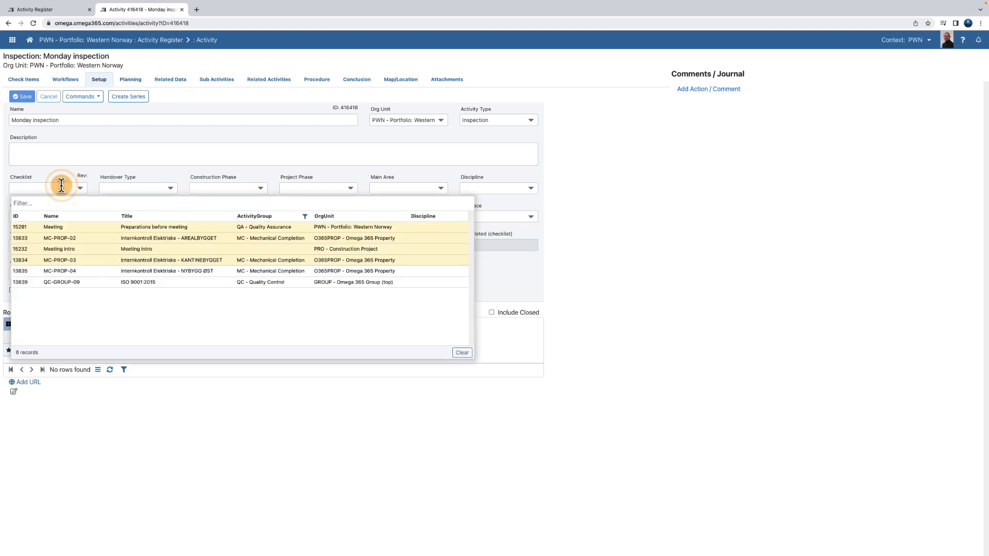
left_click(440, 433)
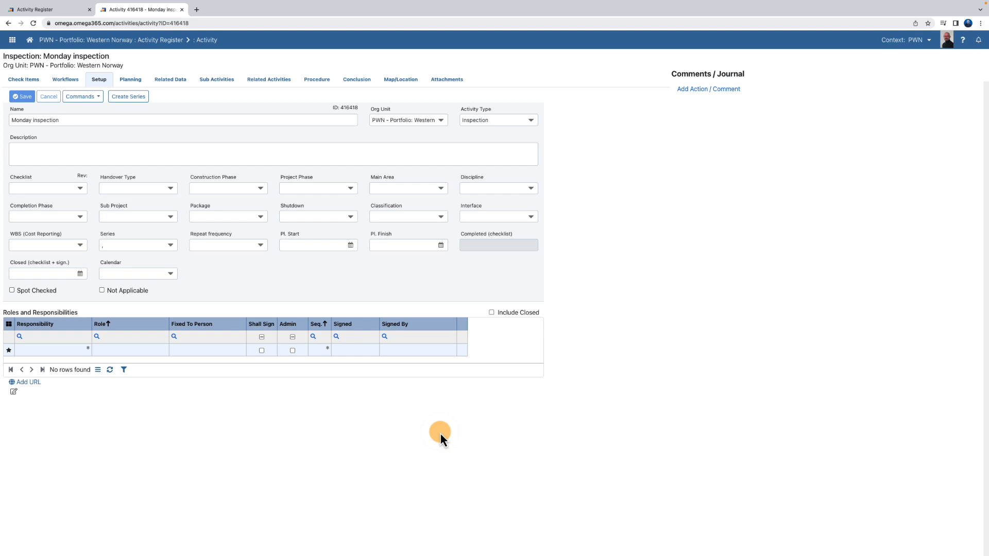
- Examine the commands available for the activity, along with its related data and sub activities
left_click(95, 98)
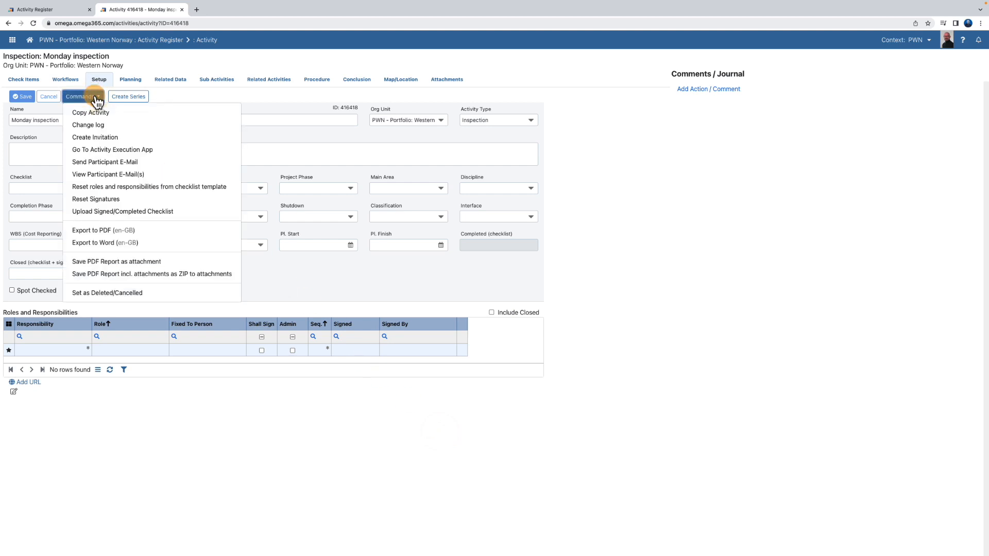
left_click(202, 449)
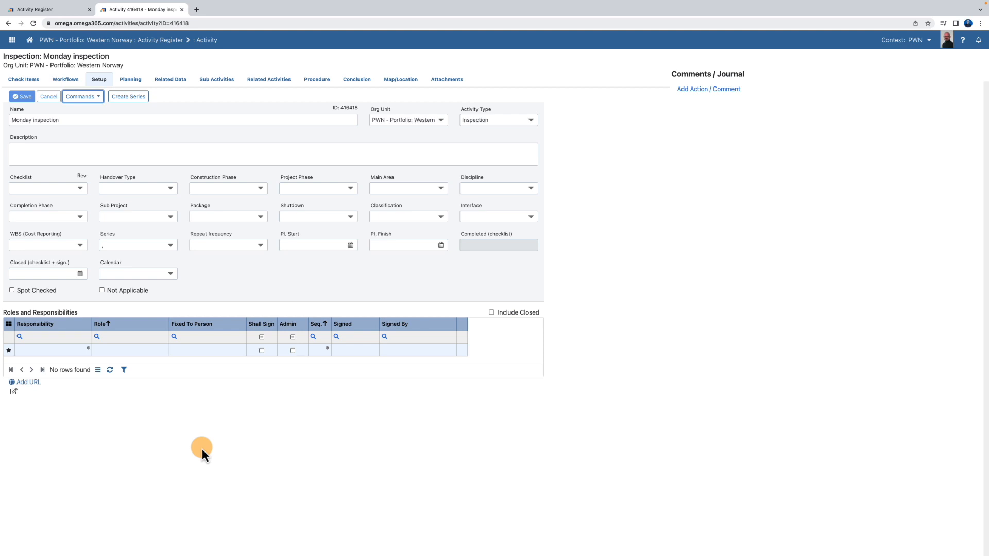
left_click(169, 82)
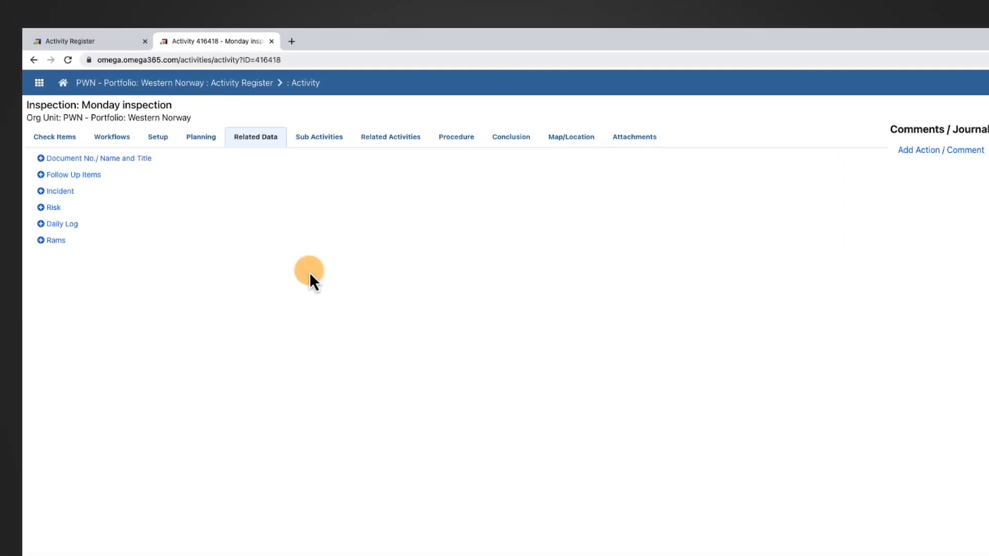
left_click(315, 137)
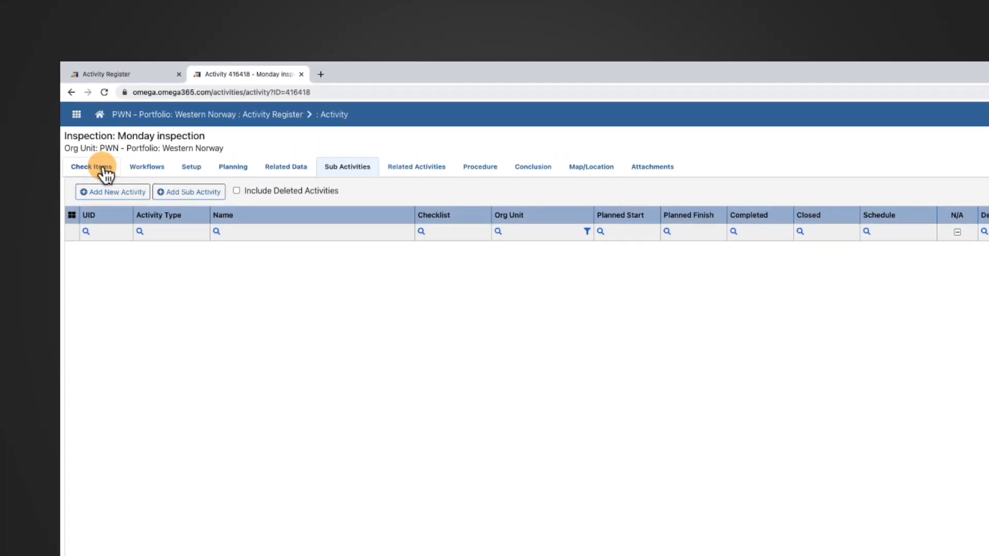
- Start a new punch item from the activity's check items, using the Punch items process
left_click(32, 82)
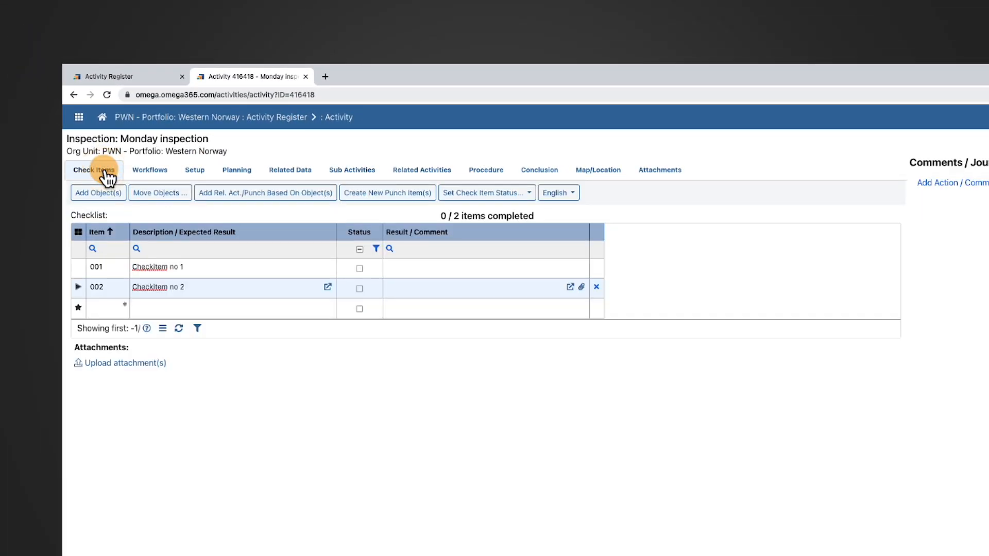
left_click(361, 197)
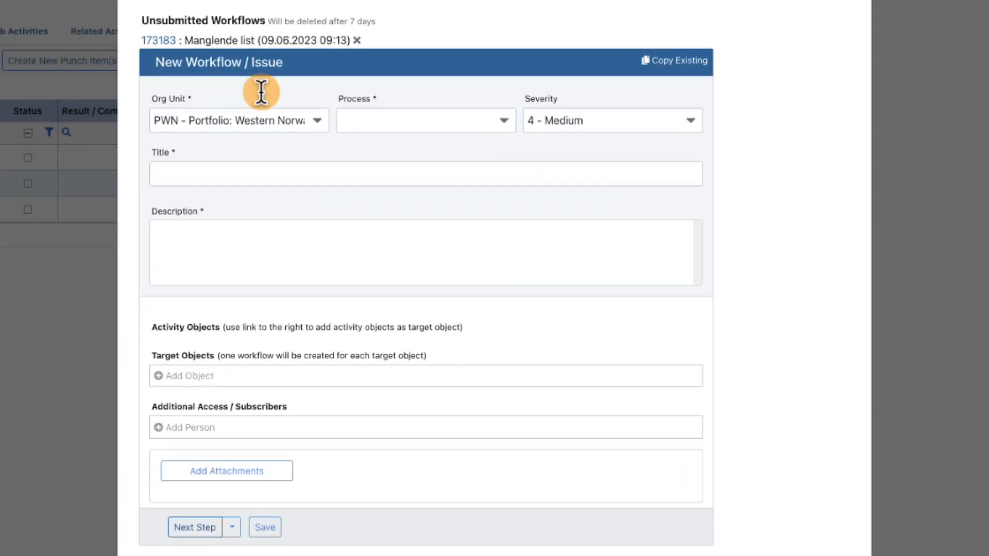
left_click(504, 121)
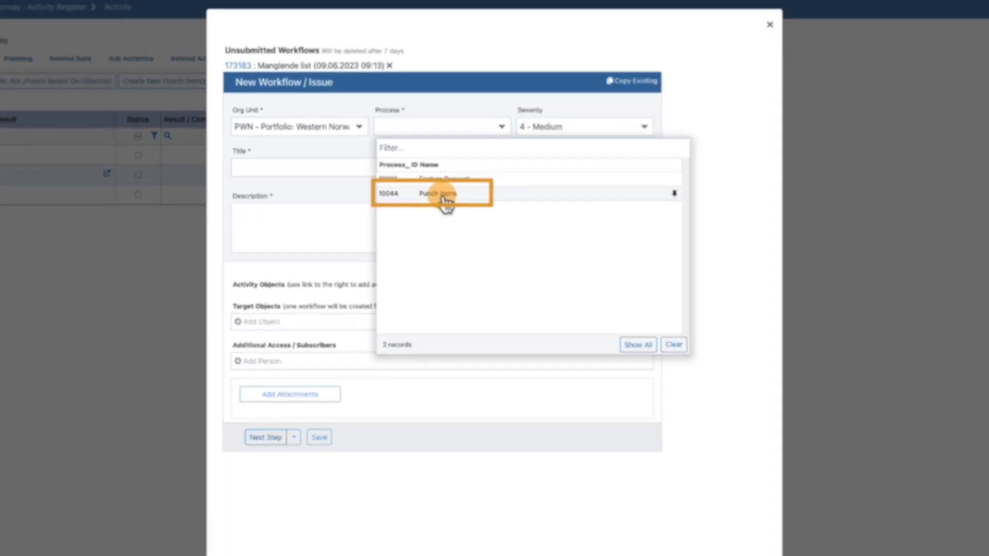
left_click(433, 205)
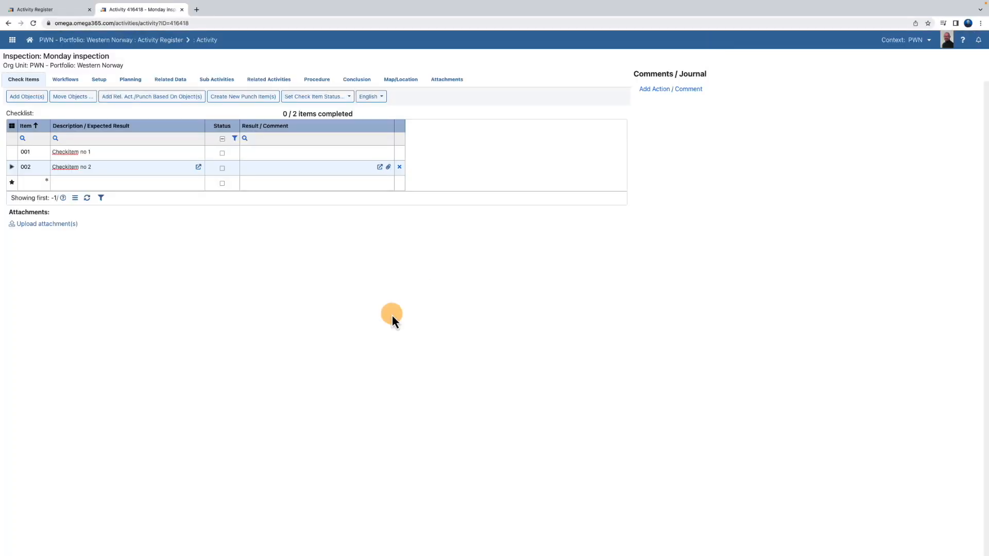
- Add an Execute Activity responsibility in the activity's setup and assign it to the role Demo Basic Contractor user
left_click(100, 81)
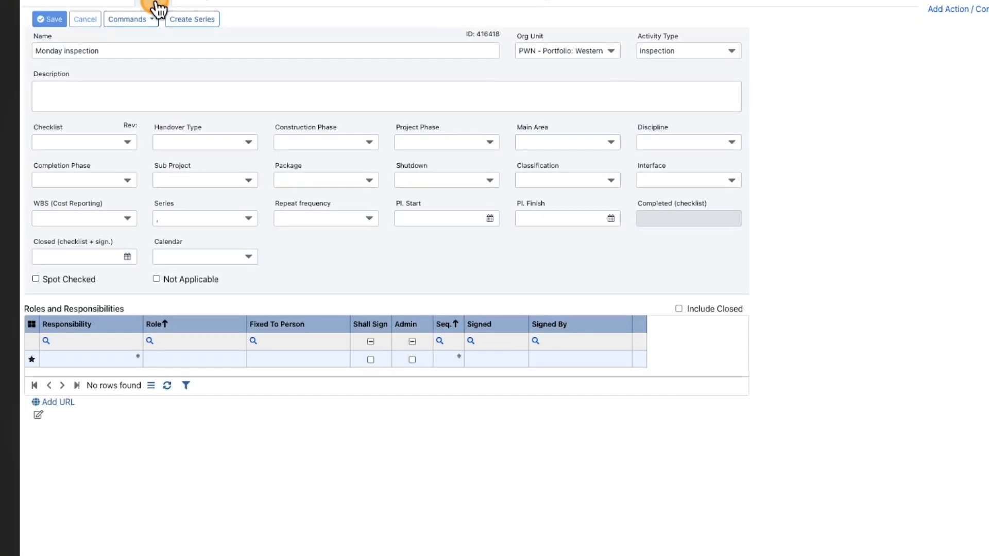
left_click(51, 360)
left_click(115, 441)
left_click(200, 362)
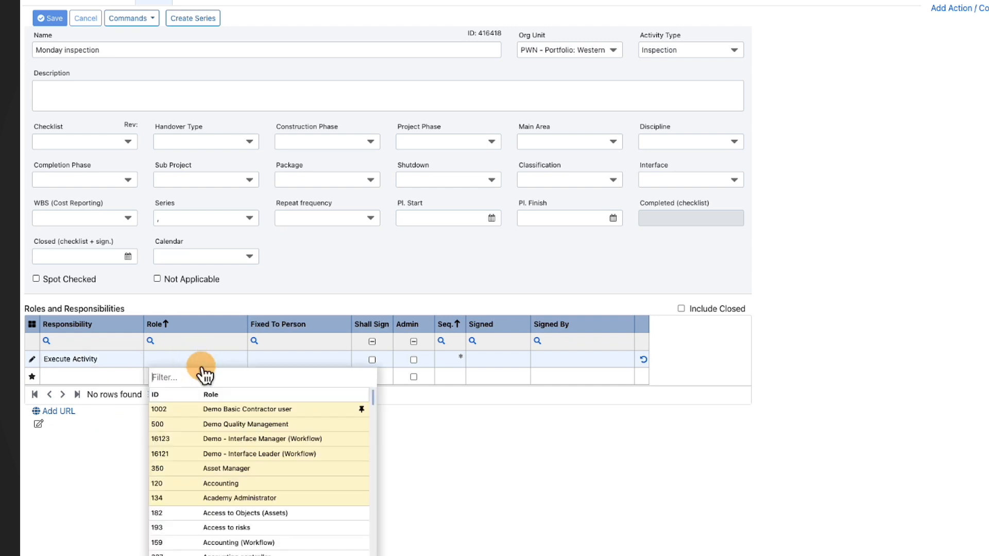
left_click(206, 409)
- Add a Verify Activity responsibility for the role Demo - Interface Leader (Workflow) and require it to sign
left_click(78, 376)
left_click(113, 495)
left_click(165, 376)
left_click(242, 473)
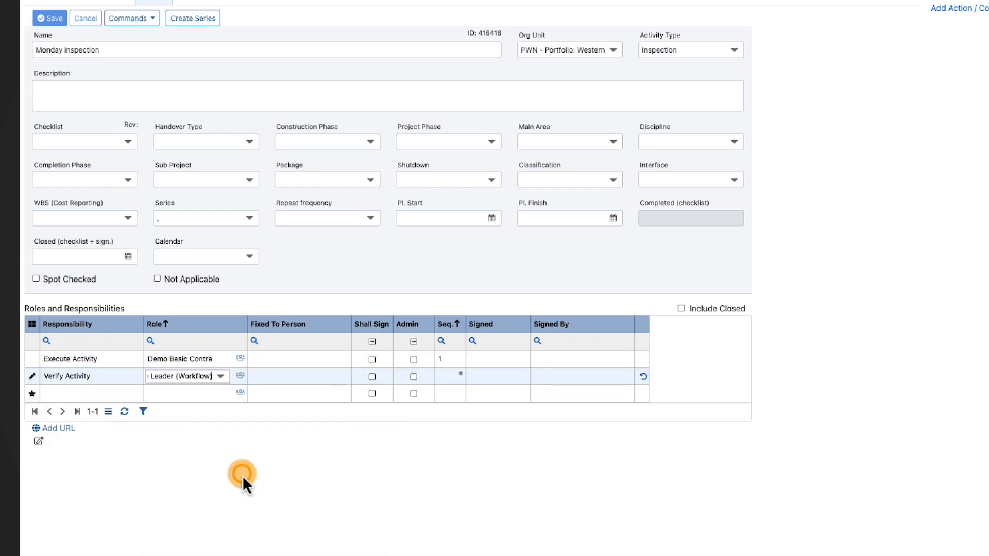
left_click(372, 377)
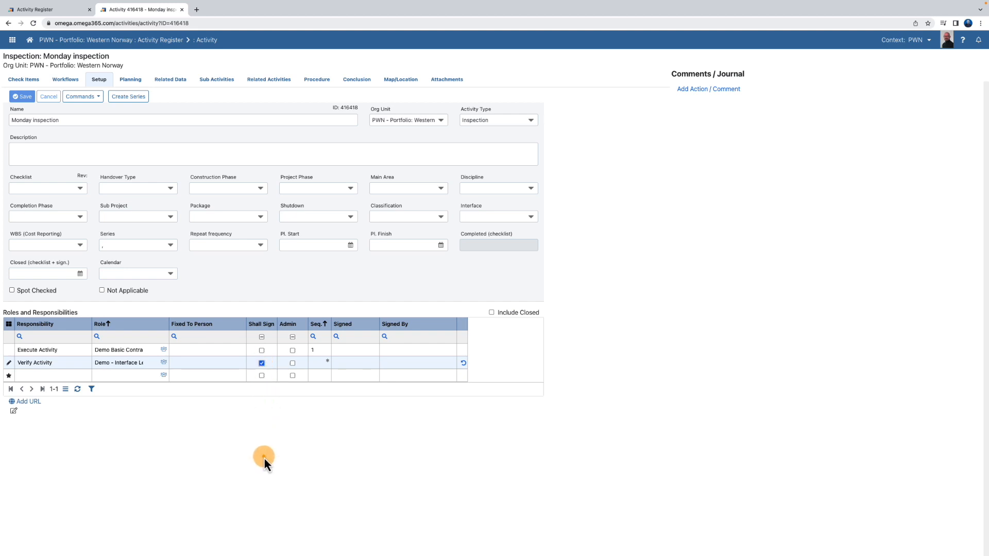
left_click(265, 460)
- View the schedules available in the activity's planning details and leave the plan/schedule cleared
left_click(130, 79)
left_click(135, 118)
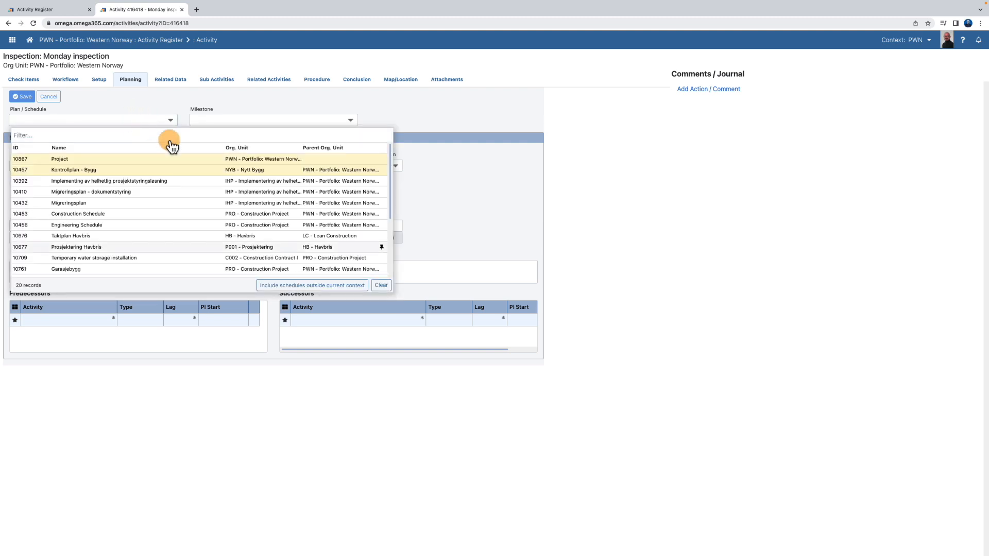
left_click(380, 286)
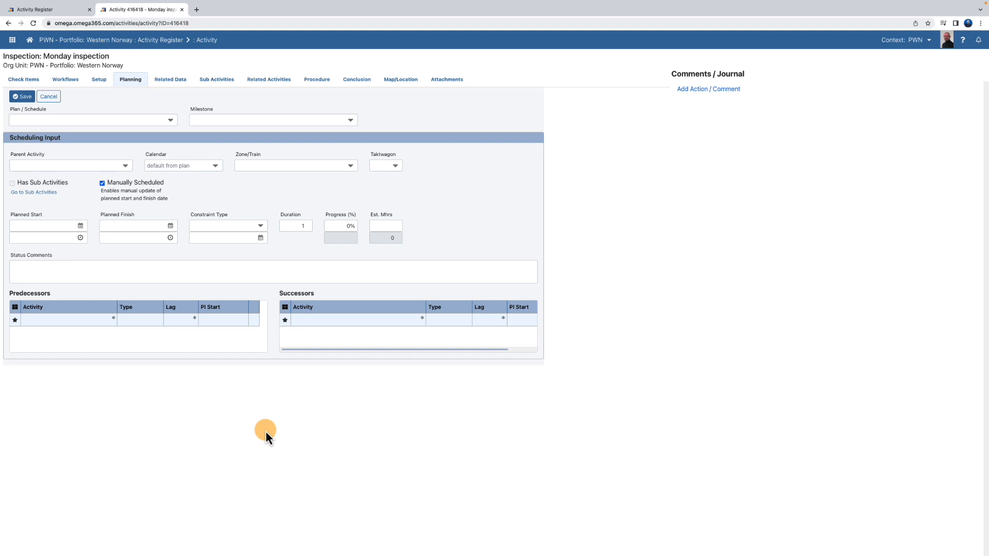
- Add the Kvalitet activity (295601) as a related activity of the inspection
left_click(256, 84)
left_click(98, 101)
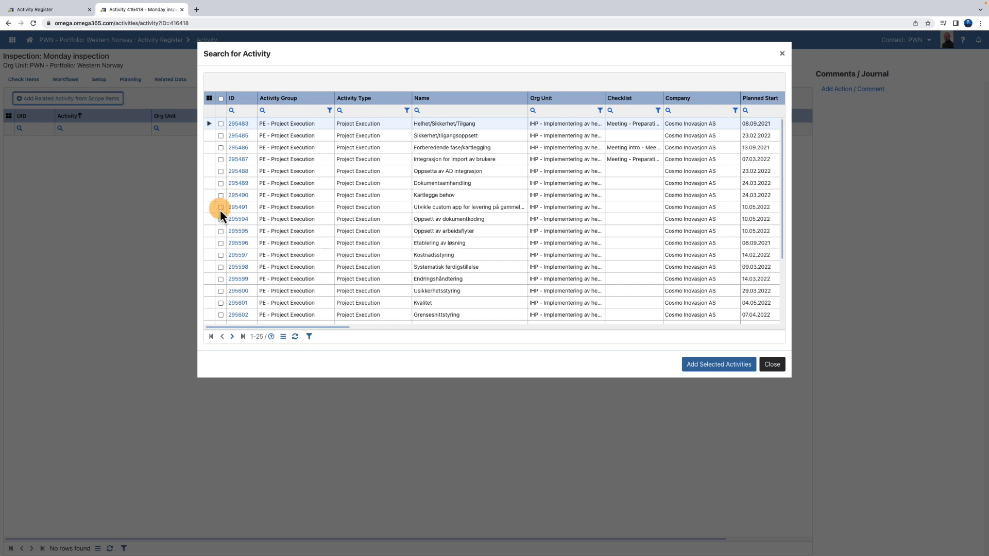
left_click(222, 304)
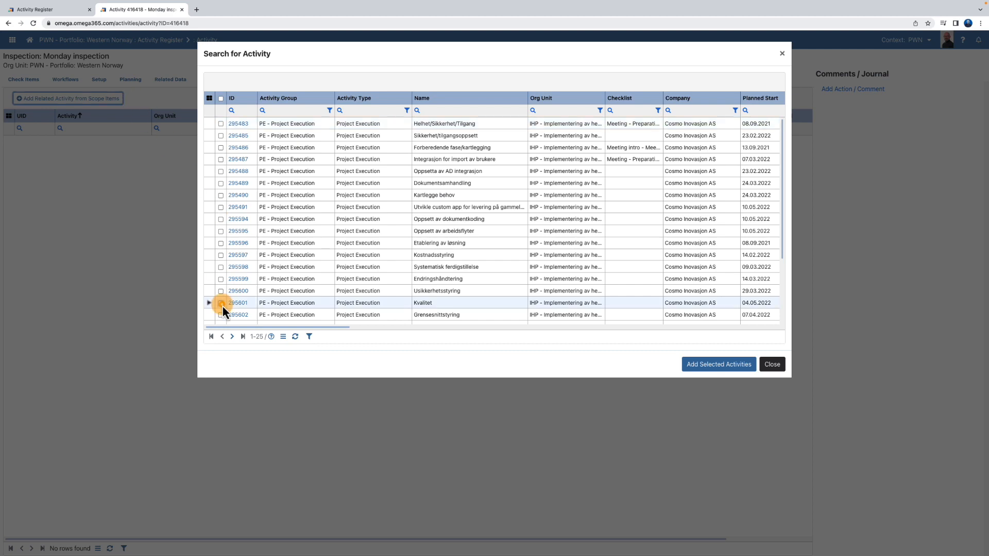
left_click(705, 367)
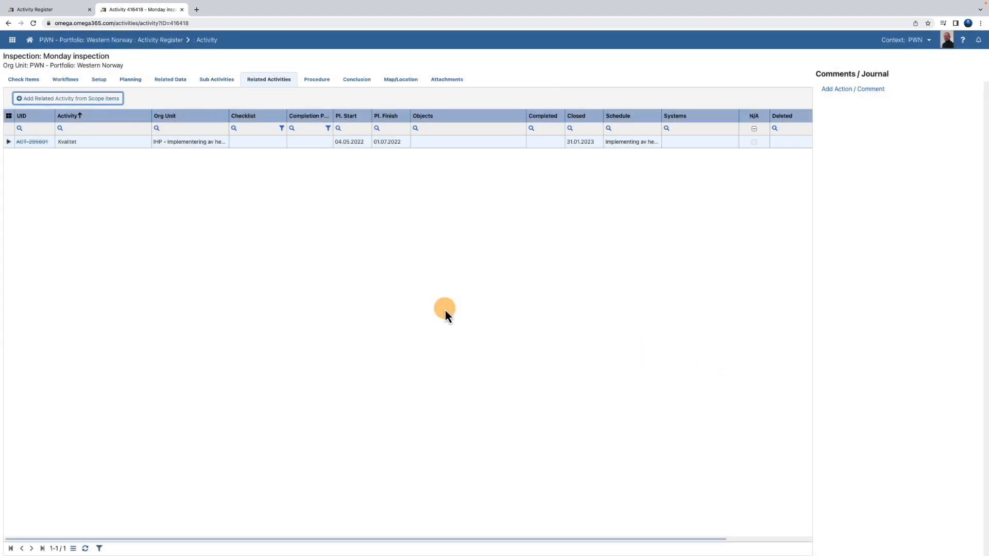
- Examine the empty text editors for the activity's procedure and conclusion
left_click(316, 80)
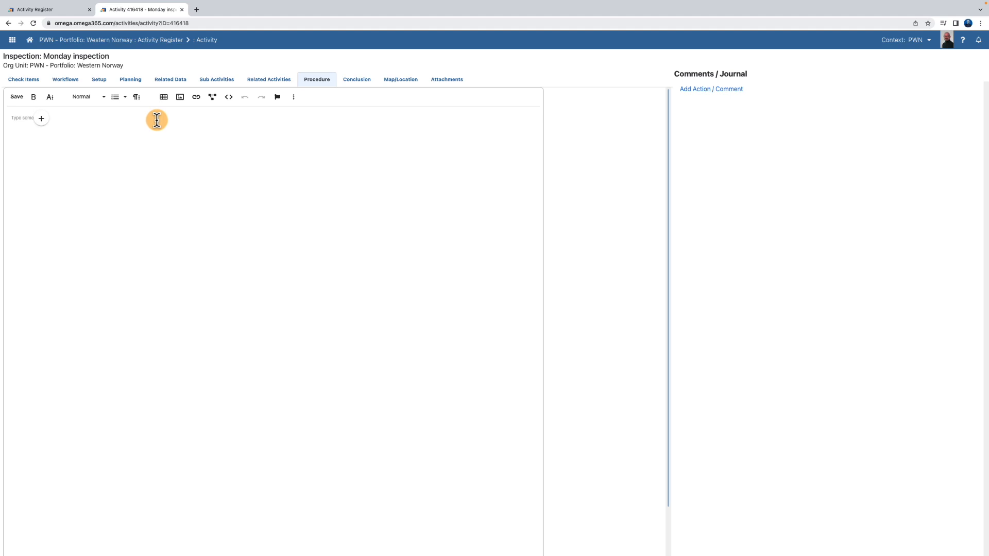
left_click(344, 83)
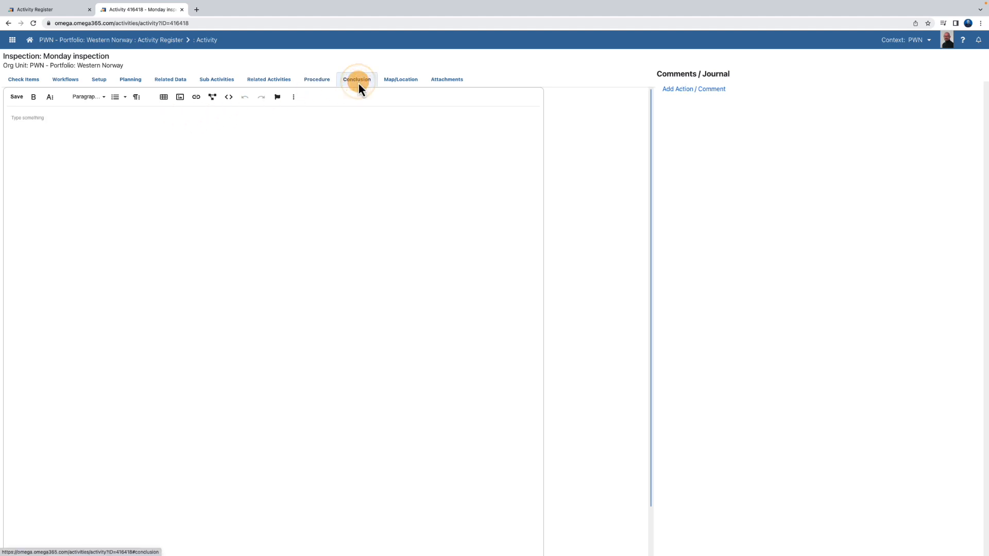
left_click(178, 134)
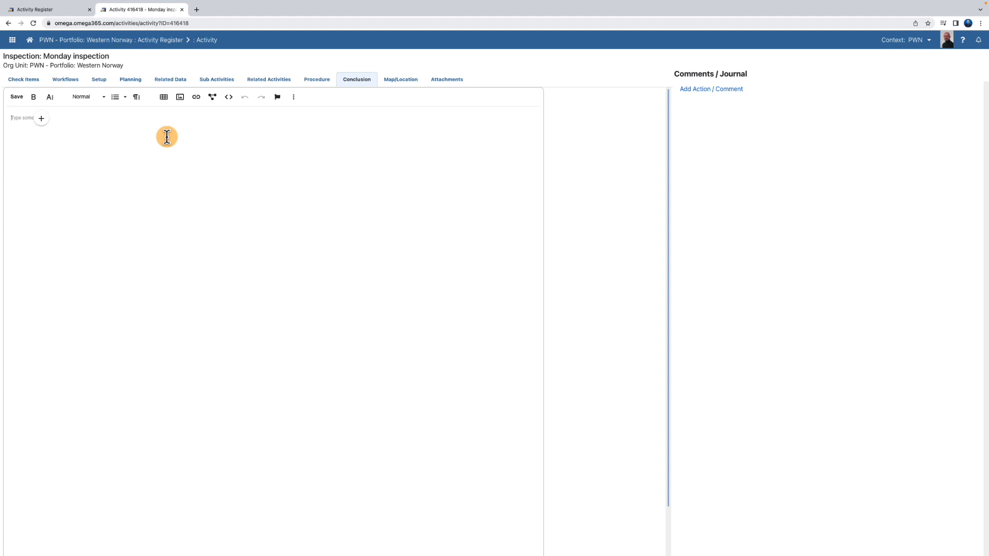
- Place the activity's location marker on the large waterfront building north of the main road in Ølensvåg, and view the attachments list
left_click(401, 79)
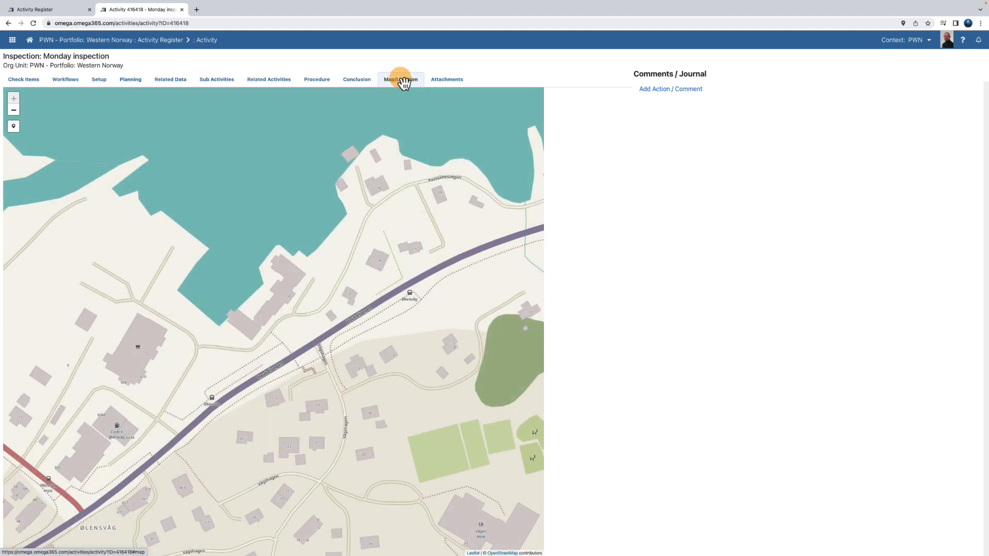
left_click(14, 126)
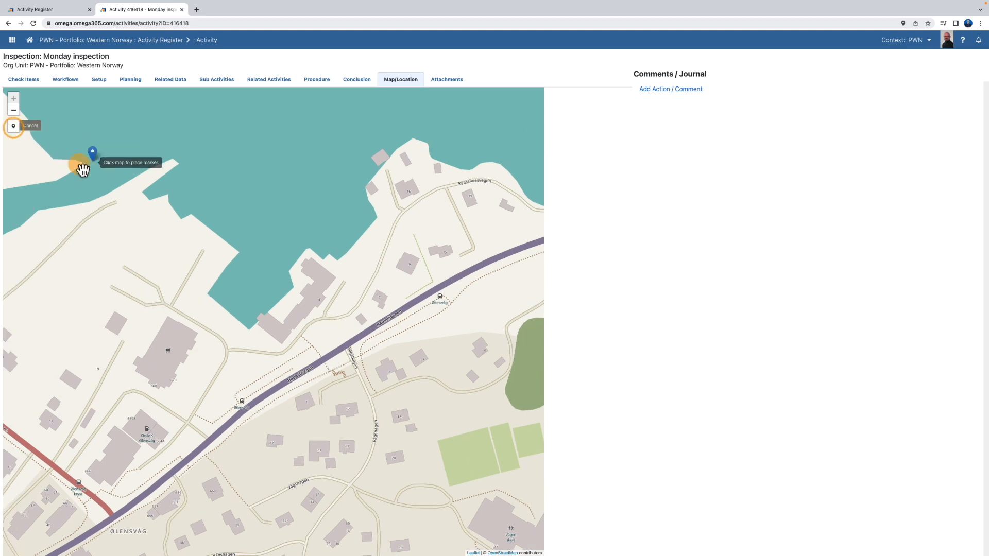
left_click(314, 294)
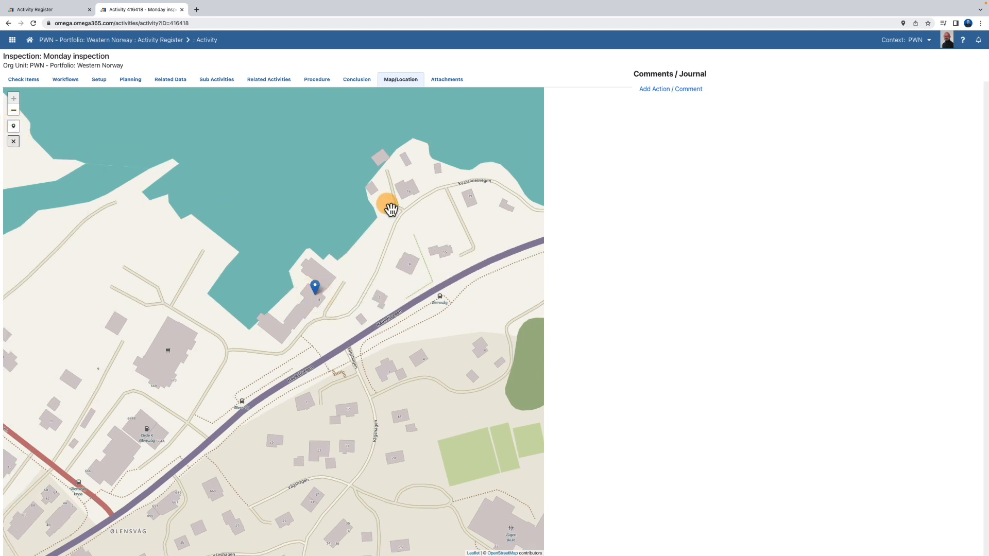
left_click(447, 80)
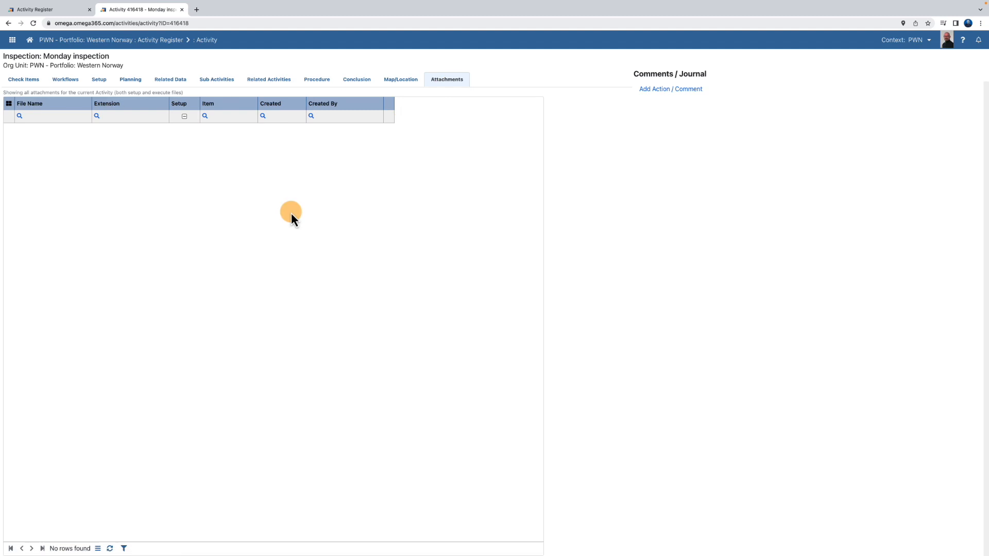